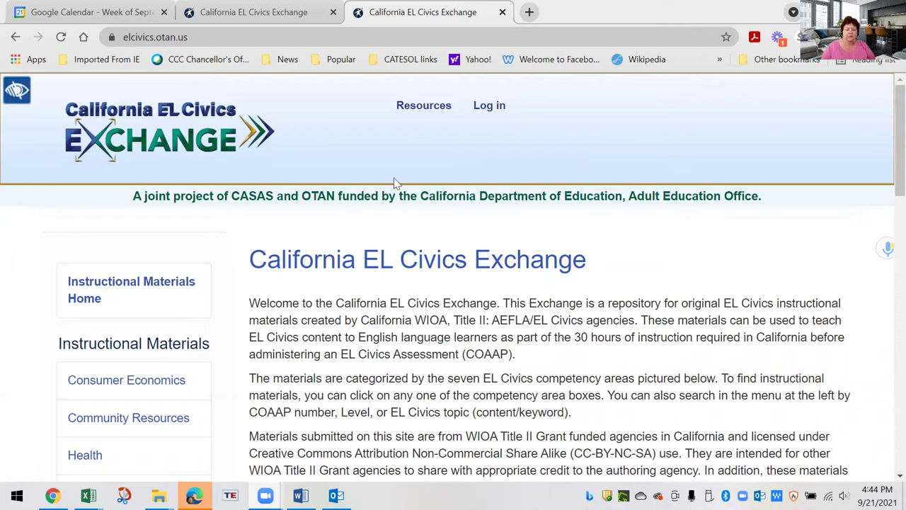
- Scroll down the EL Civics Exchange home page to view its instructional materials categories
scroll(396, 182, "down", 4)
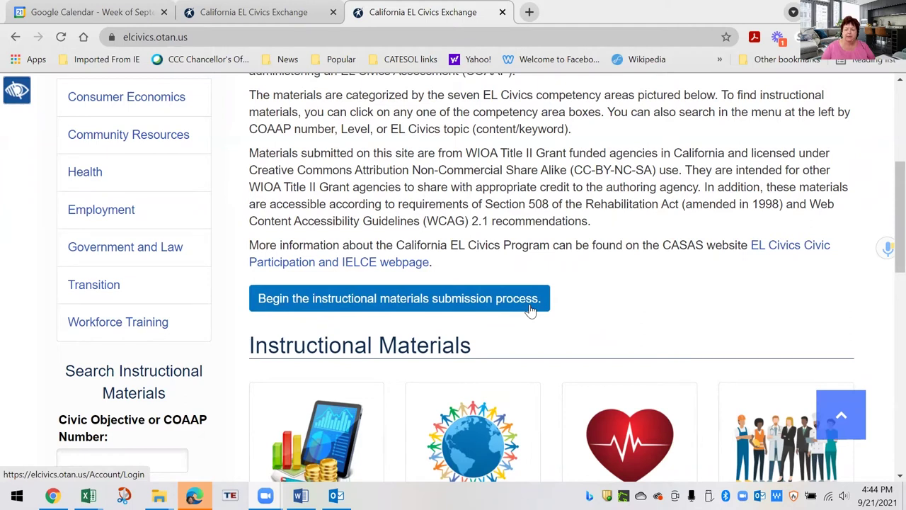
- Review the home page's submission button and categories, then switch to the Submit Materials instructions tab
scroll(425, 365, "down", 2)
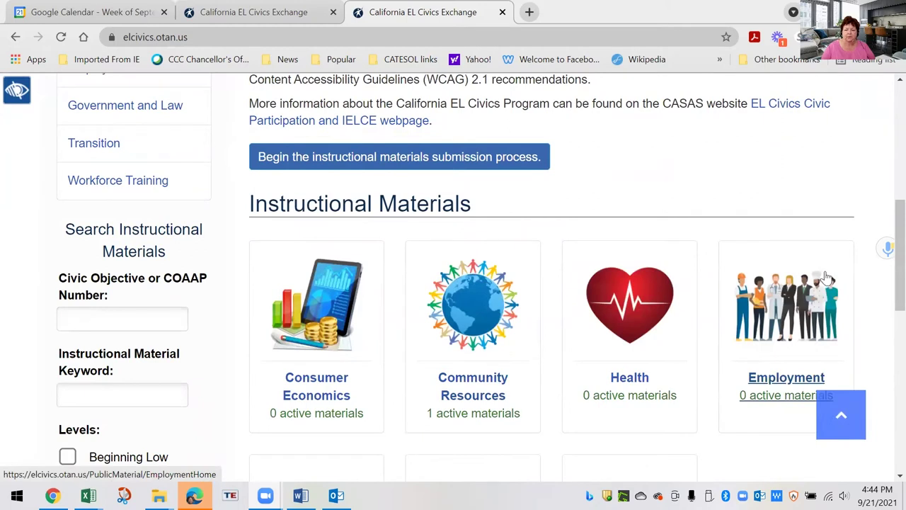
scroll(713, 267, "up", 3)
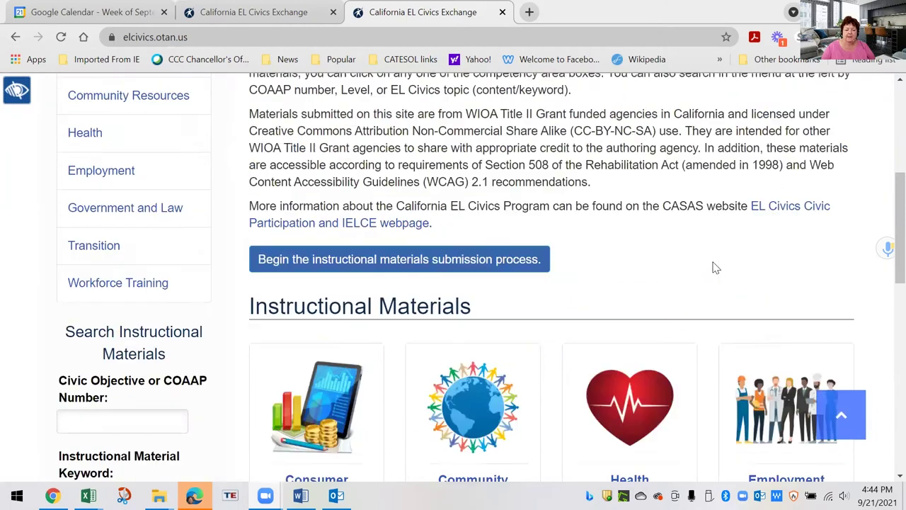
scroll(714, 267, "up", 3)
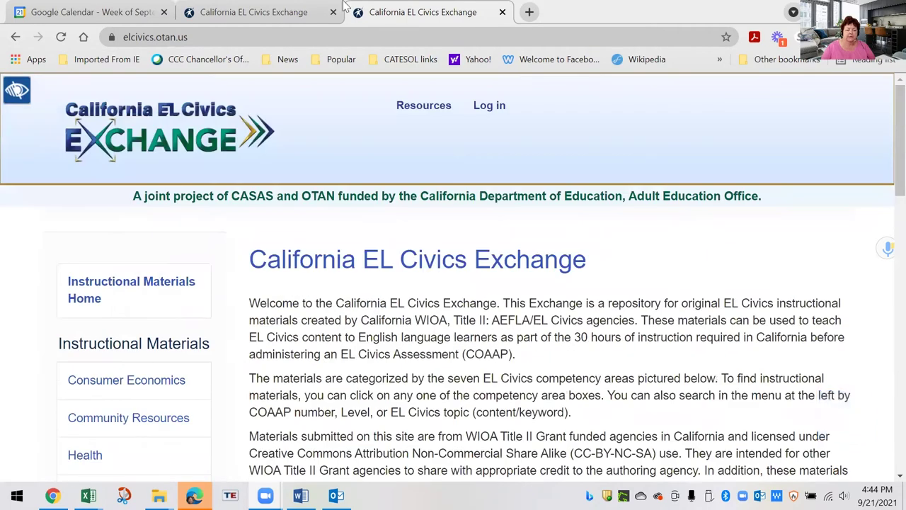
left_click(233, 16)
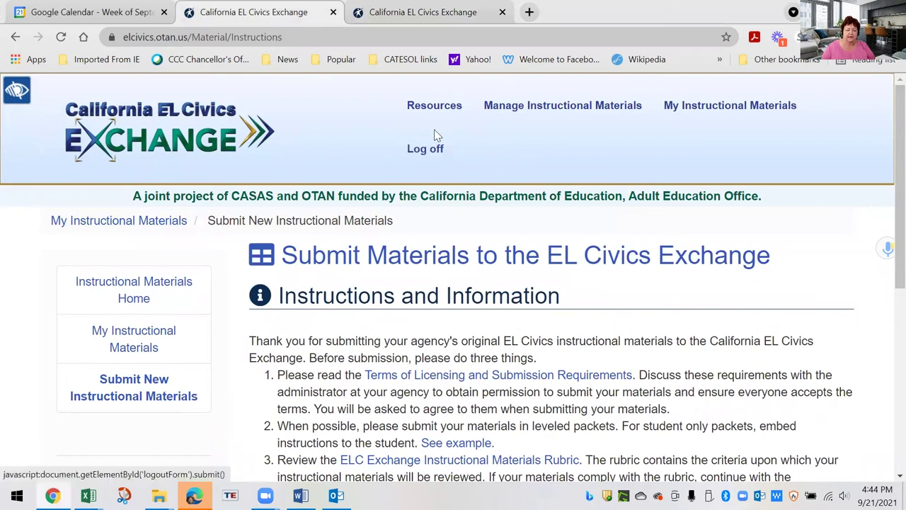
- Read through the Instructions and Information and proceed via Continue to Material Submission
scroll(524, 174, "down", 2)
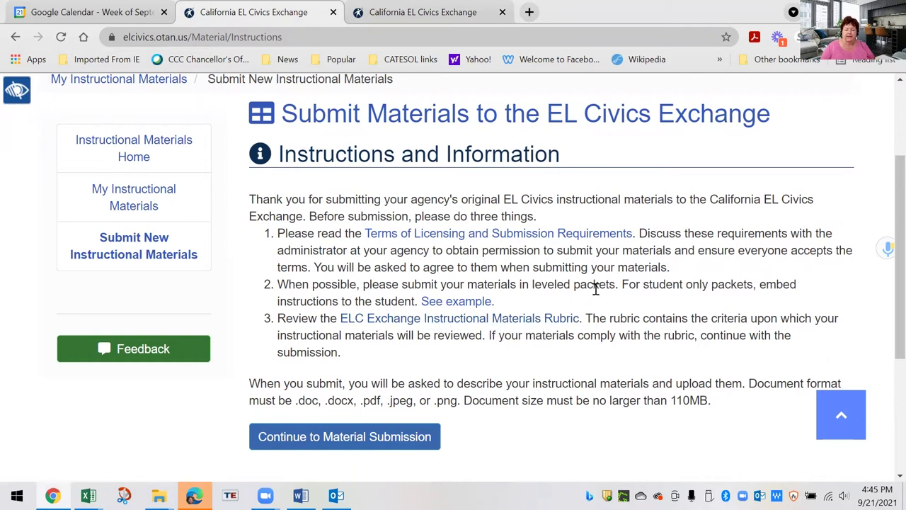
scroll(603, 291, "down", 1)
scroll(602, 290, "down", 1)
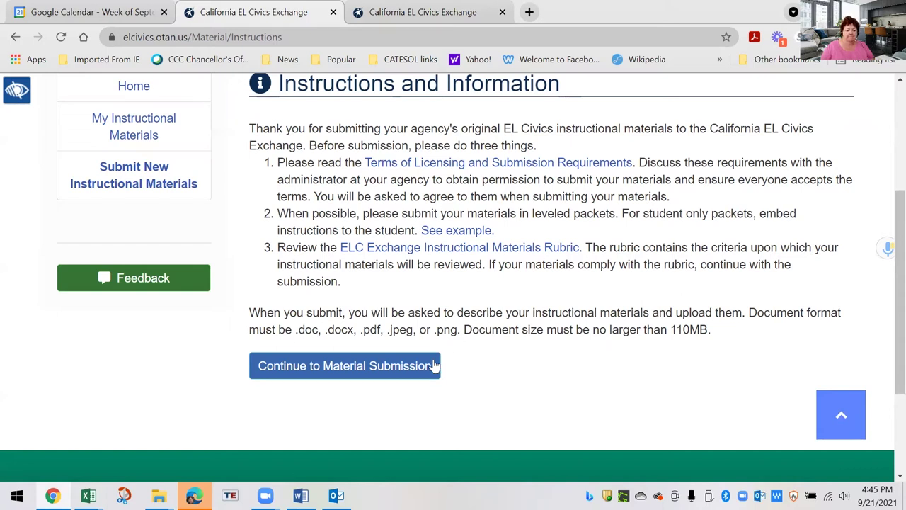
left_click(366, 373)
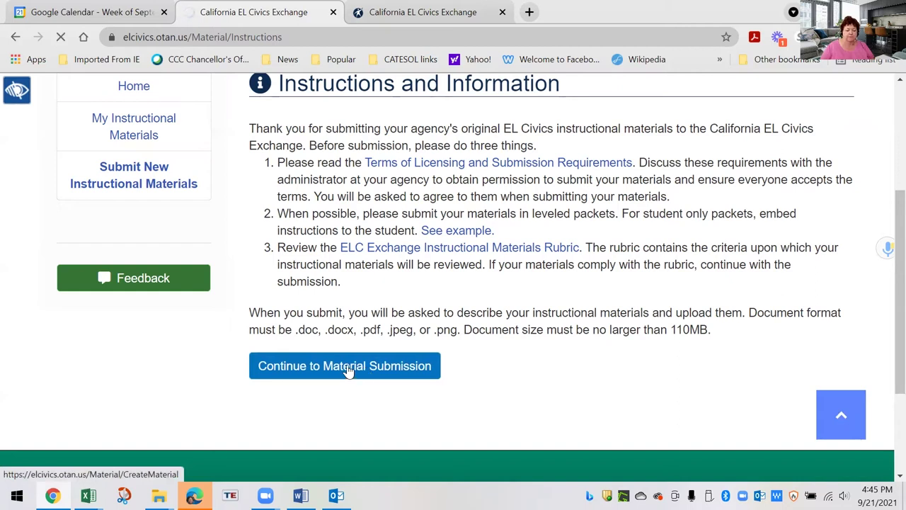
left_click(332, 369)
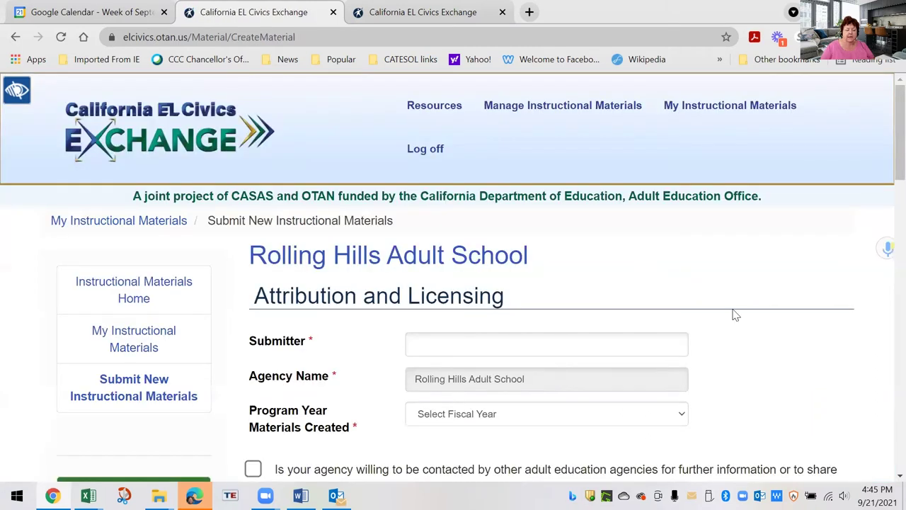
- Fill in the submitter's name from autofill and set Program Year to 2019 – 2020
scroll(736, 315, "down", 2)
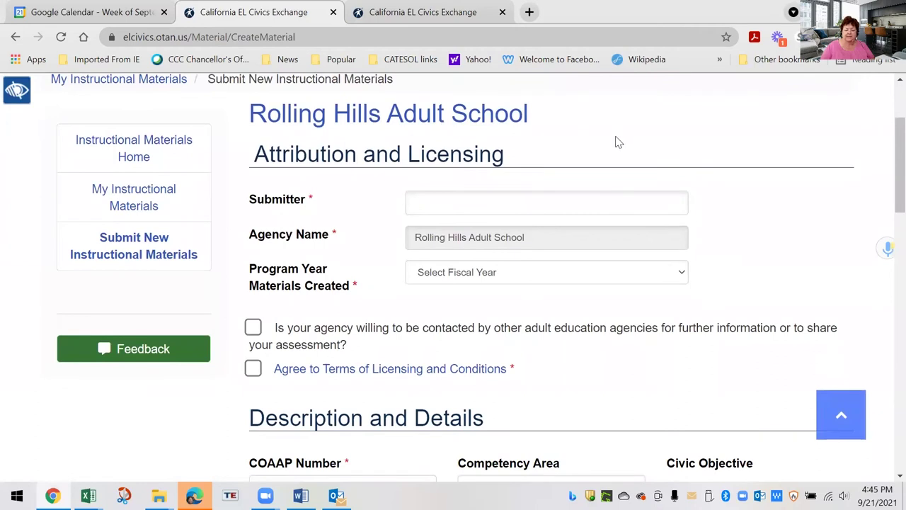
left_click(540, 196)
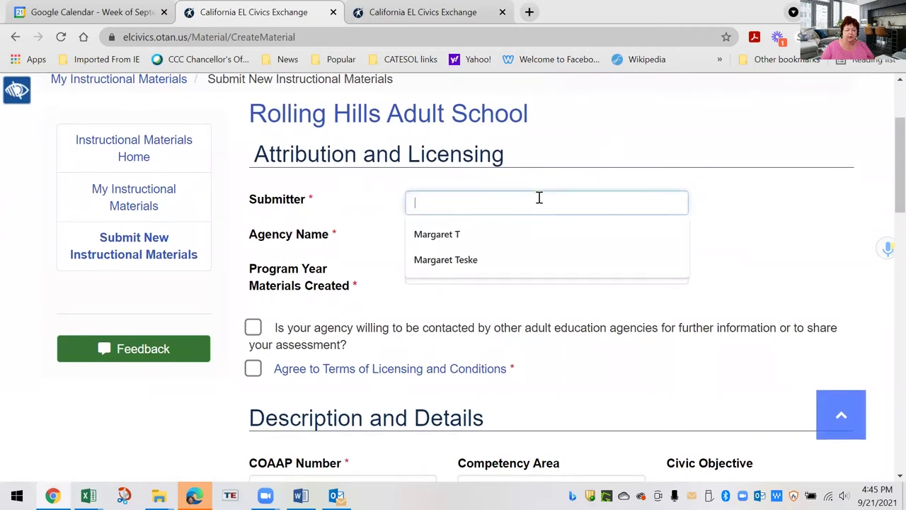
left_click(432, 241)
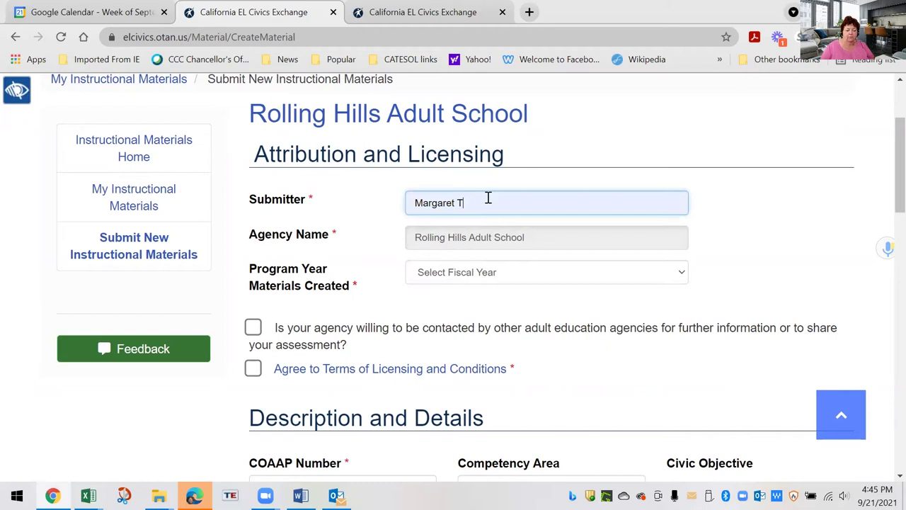
left_click(486, 203)
left_click(467, 260)
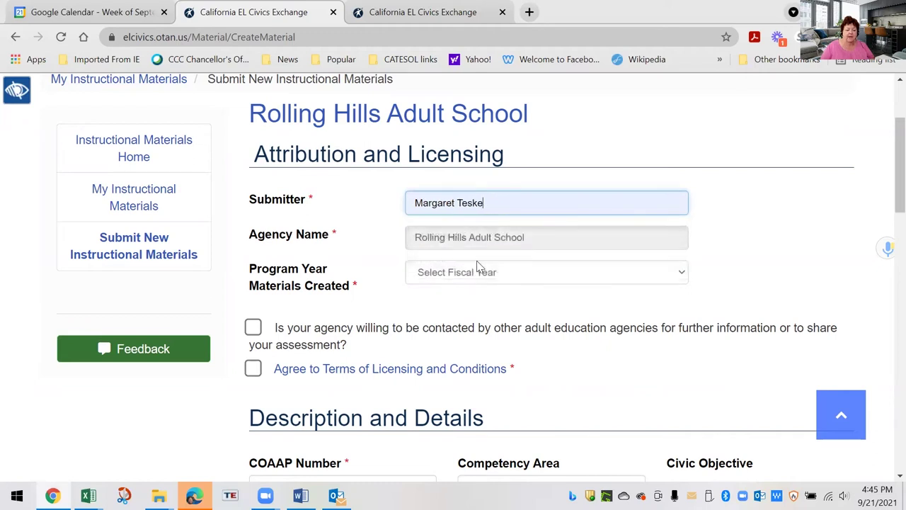
left_click(546, 280)
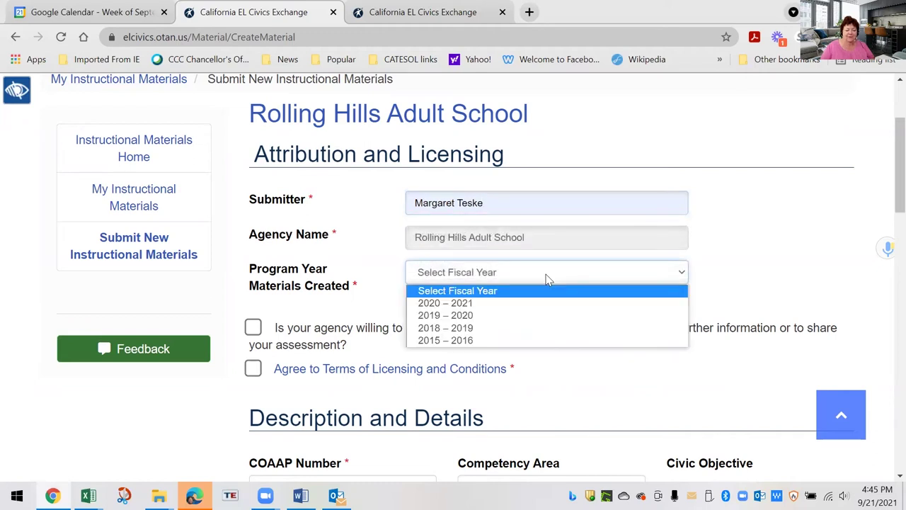
left_click(477, 319)
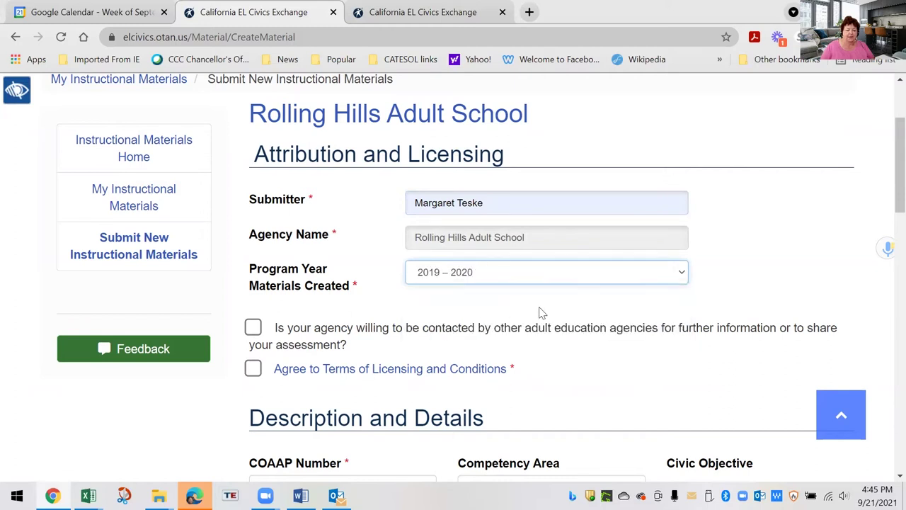
- Agree to be contacted by other agencies and accept the licensing terms and conditions
scroll(541, 312, "down", 1)
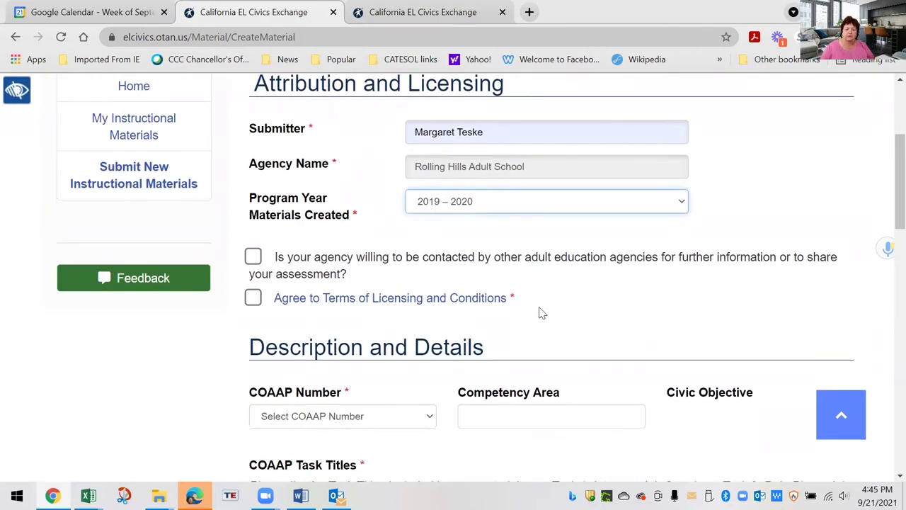
left_click(256, 256)
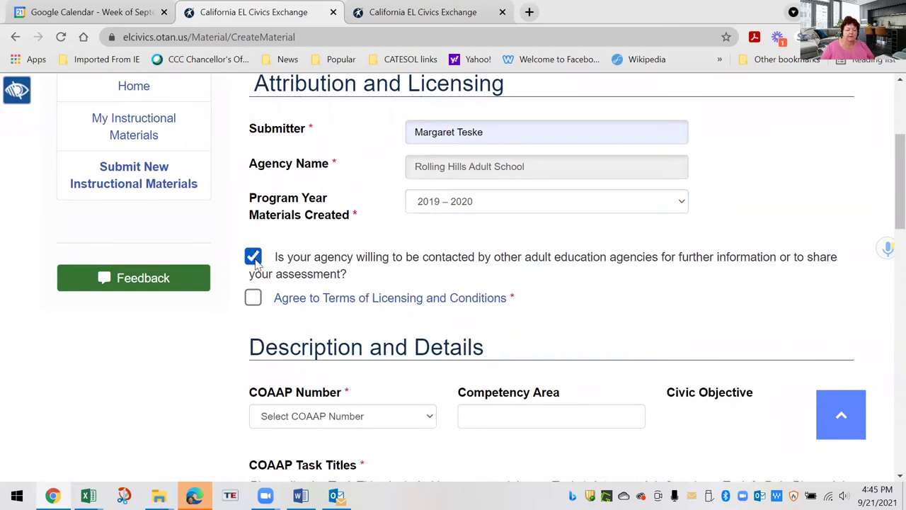
left_click(253, 299)
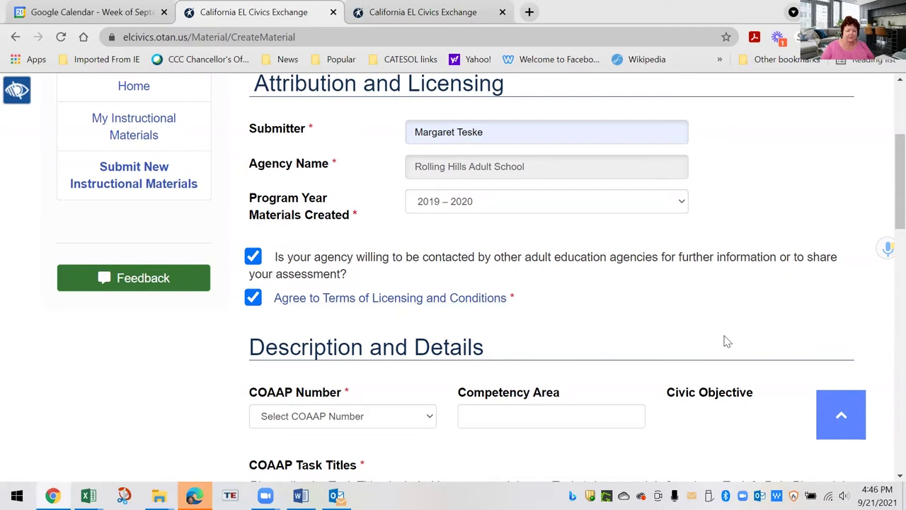
scroll(521, 329, "down", 1)
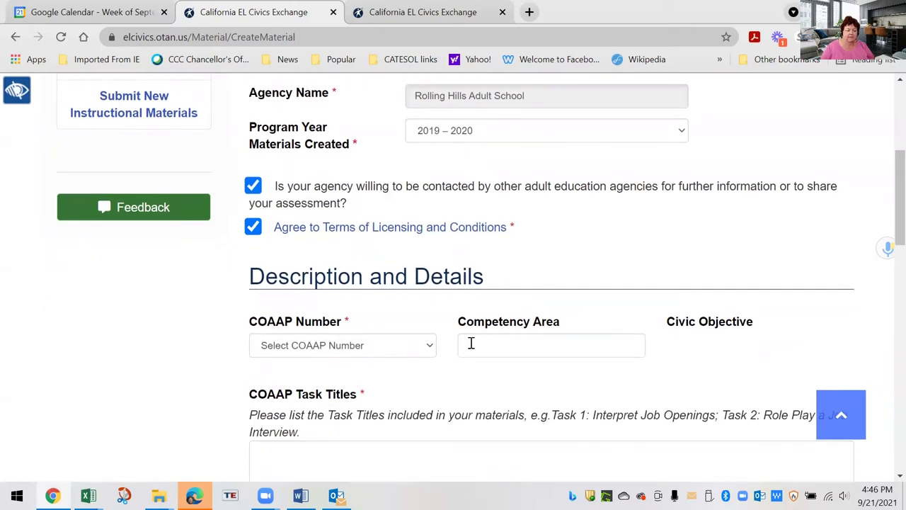
- Set the COAAP Number to 22.6
left_click(430, 346)
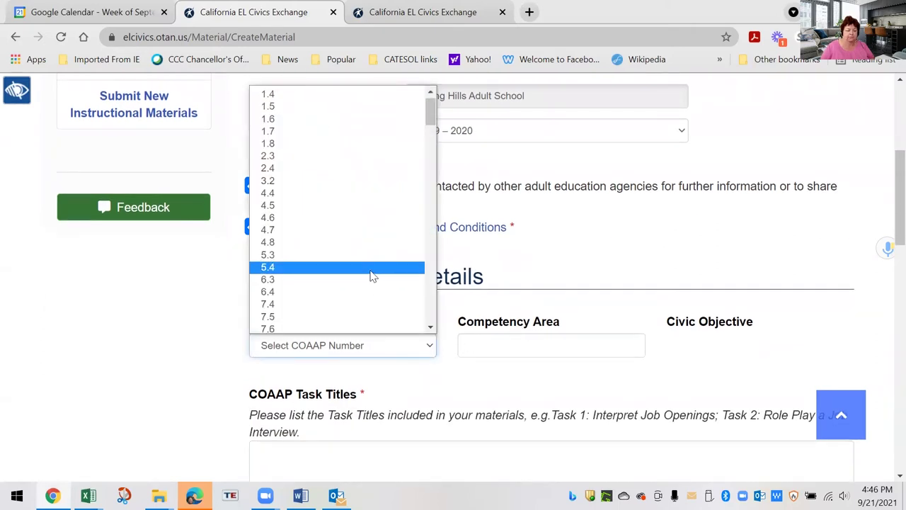
scroll(371, 275, "down", 5)
left_click(297, 263)
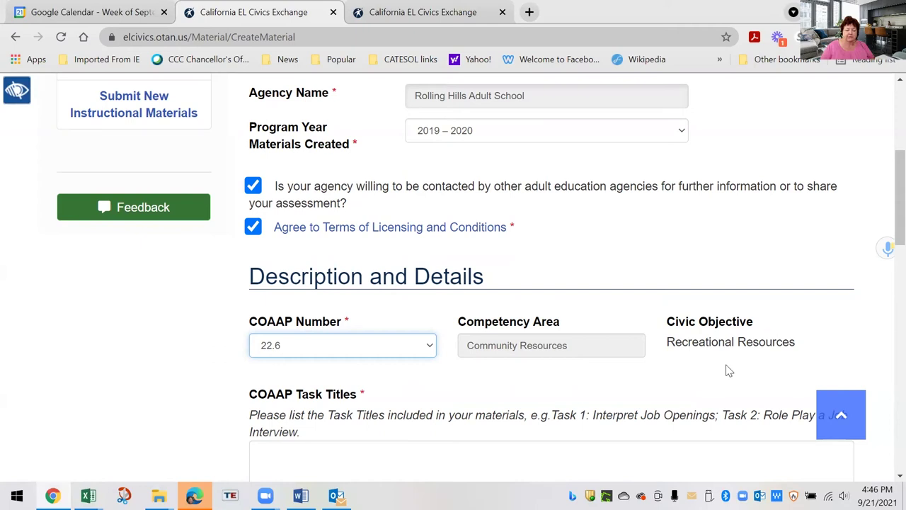
scroll(725, 365, "down", 2)
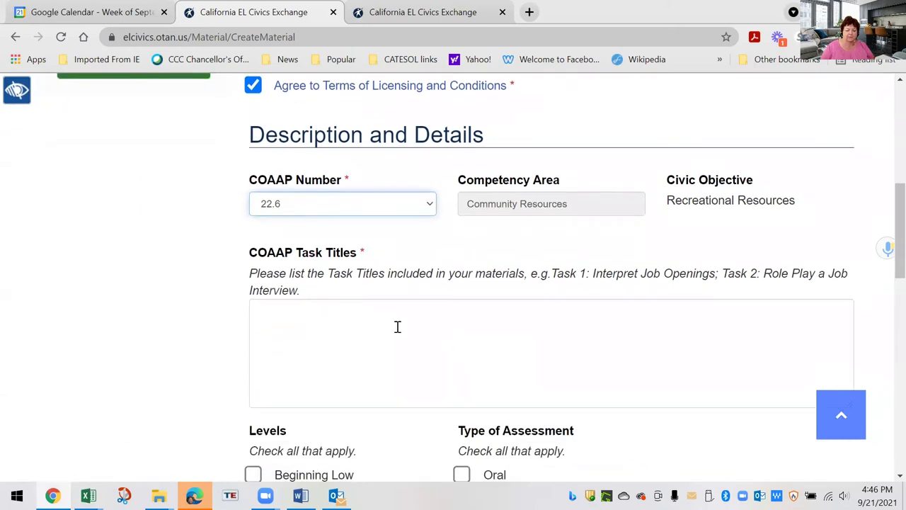
- Copy the hint's example into Task Titles: 'Task 1: Interpret Job Openings; Task 2: Role Play a Job Interview'
left_click(373, 320)
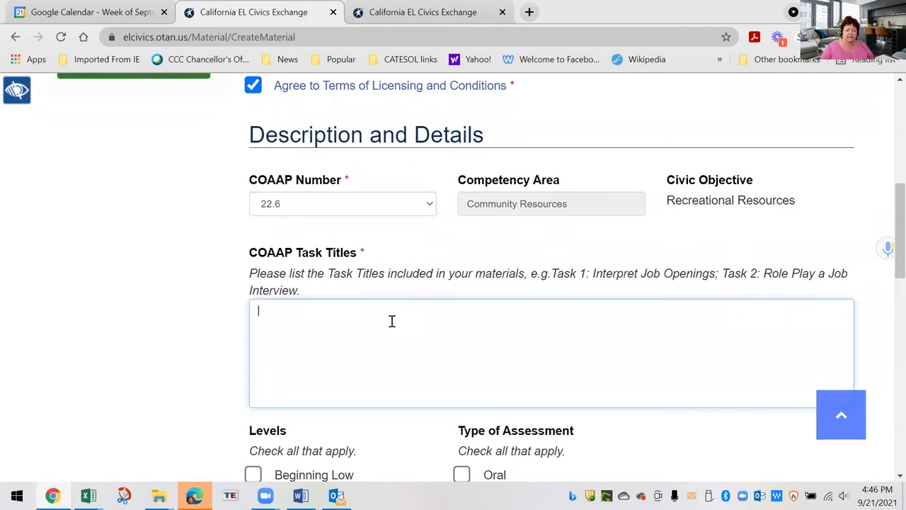
left_click_drag(556, 273, 655, 294)
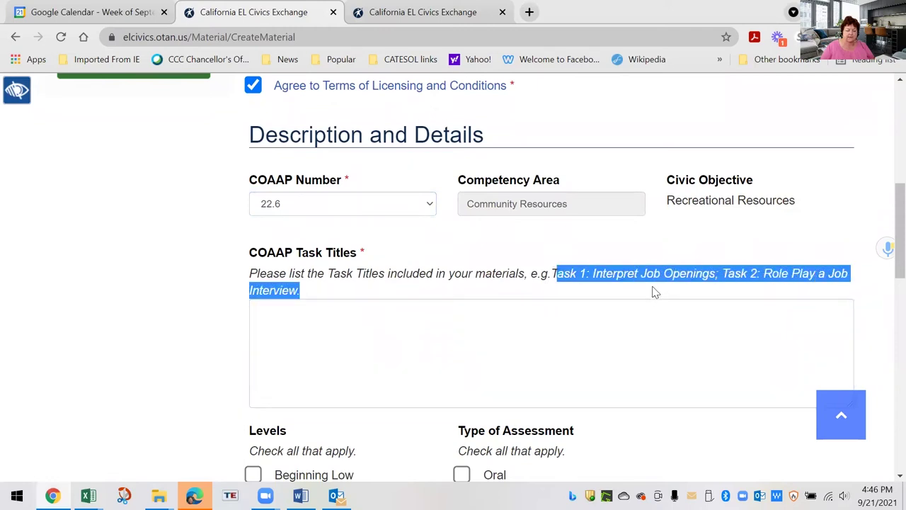
right_click(642, 277)
left_click(640, 288)
left_click(327, 314)
right_click(328, 319)
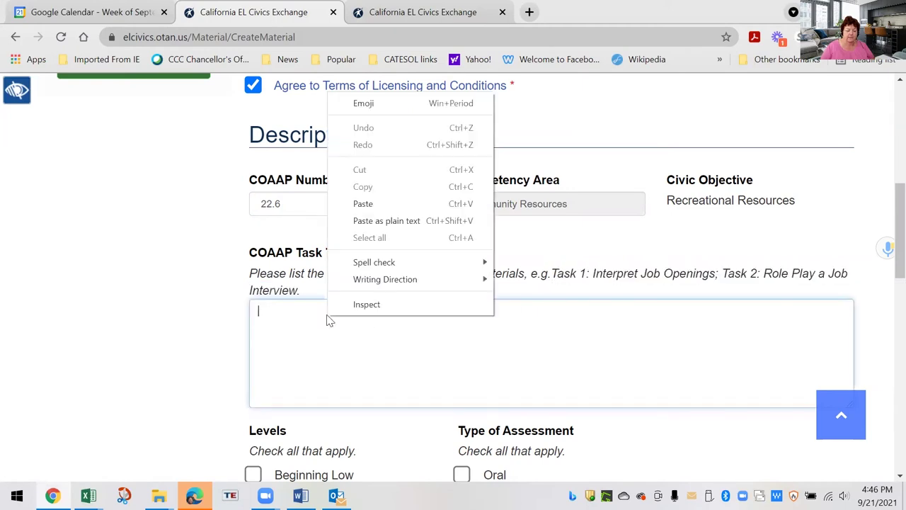
left_click(361, 204)
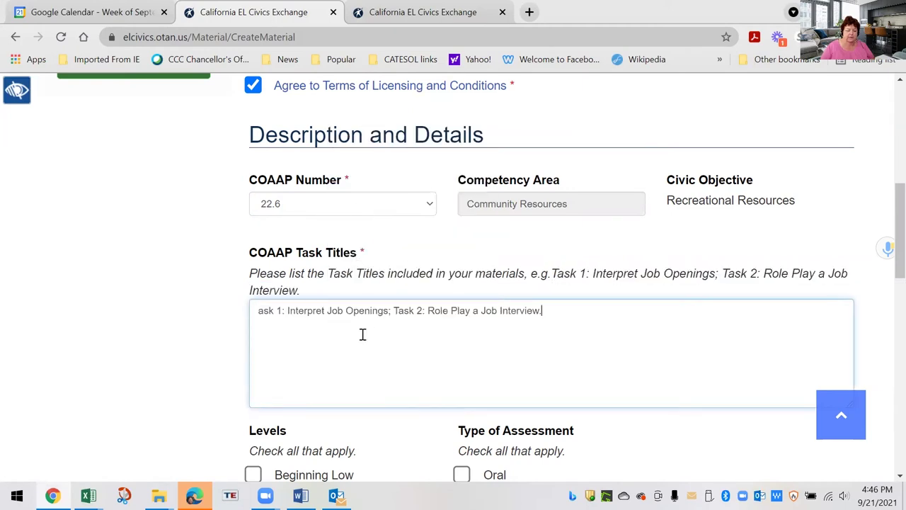
left_click(256, 312)
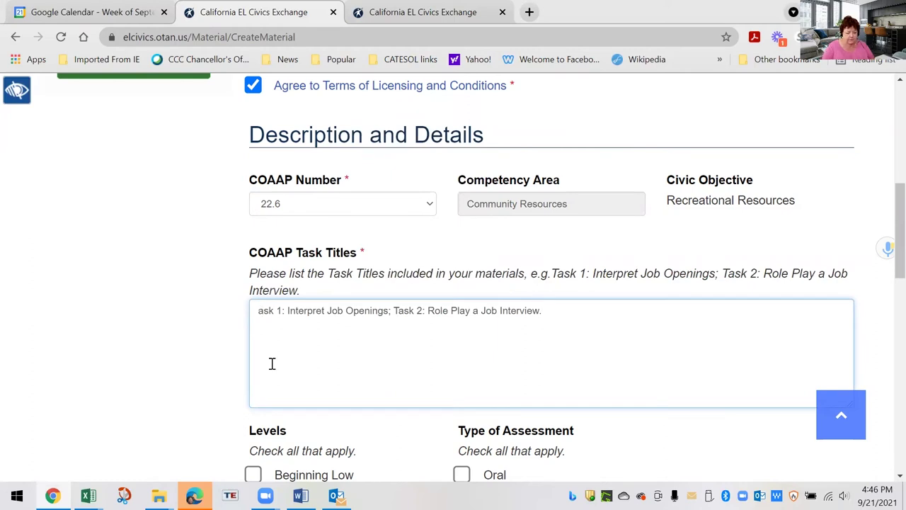
type("T")
scroll(382, 352, "down", 2)
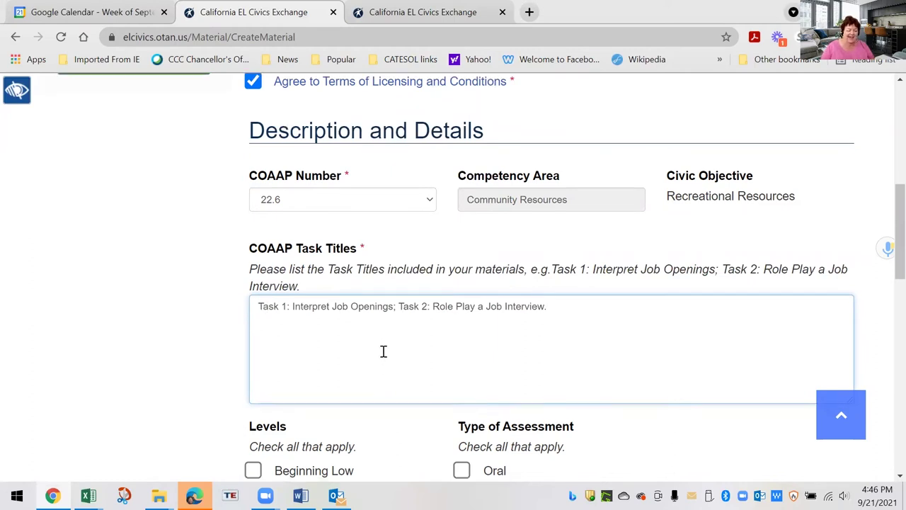
scroll(404, 256, "down", 2)
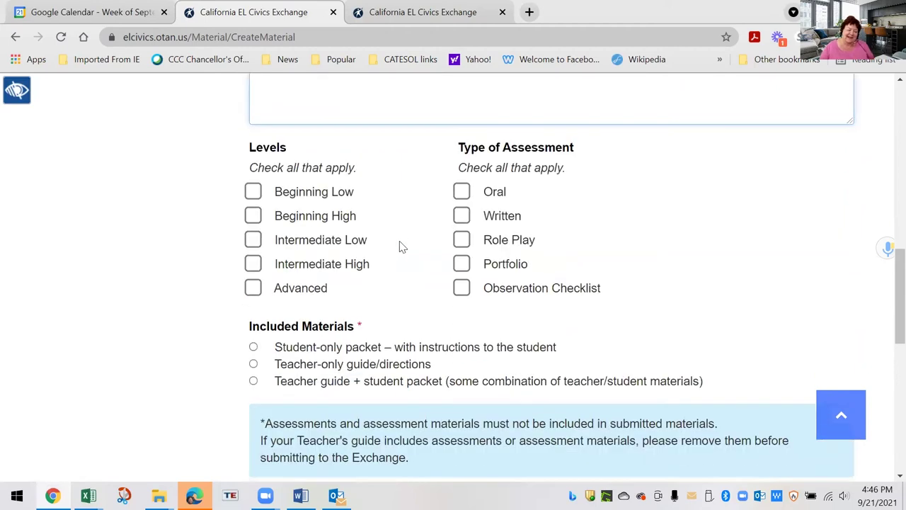
- Tick Beginning High and Intermediate High levels, Oral assessment, and the Student-only packet option
left_click(253, 215)
left_click(253, 264)
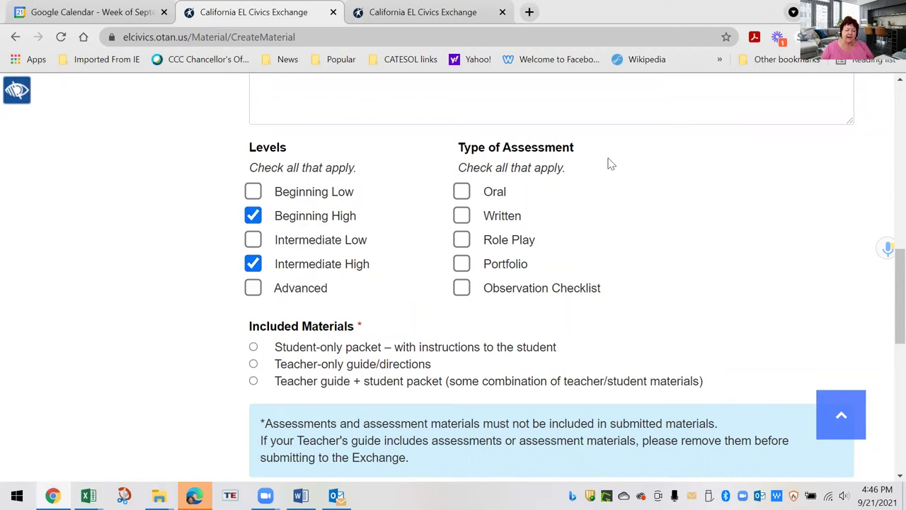
left_click(461, 189)
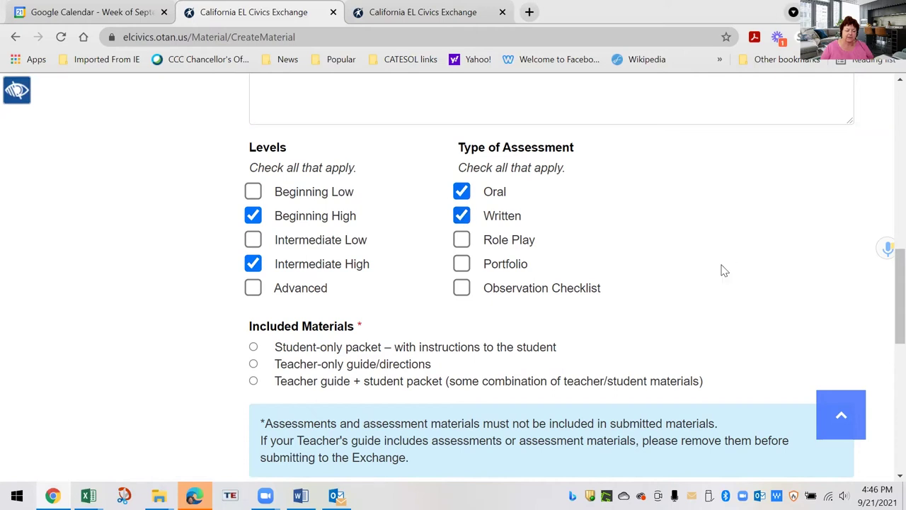
scroll(721, 268, "down", 2)
scroll(722, 268, "up", 1)
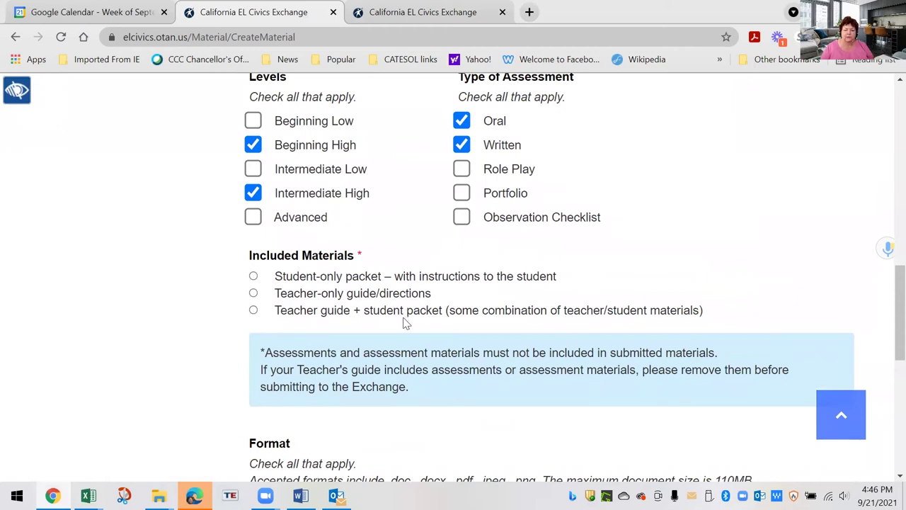
left_click(254, 277)
scroll(613, 335, "down", 3)
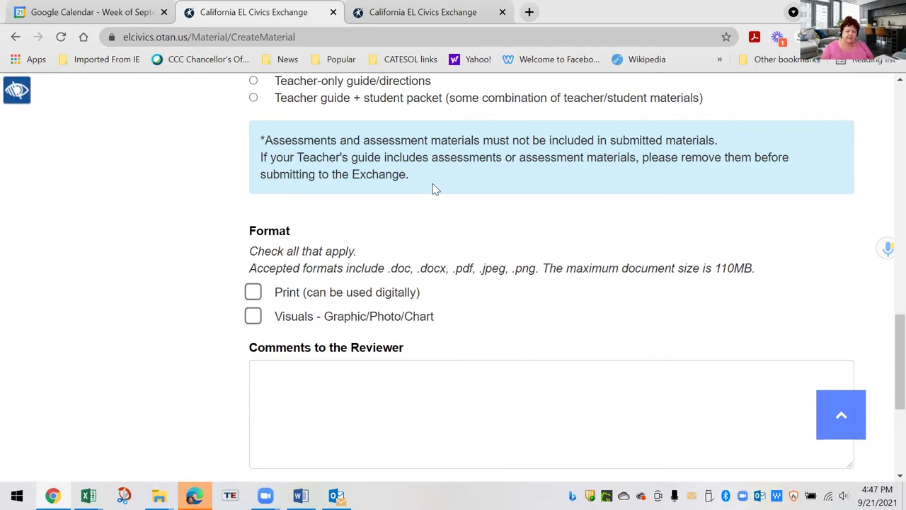
- Tick Print and Visuals - Graphic/Photo/Chart under Format, then click into the reviewer comment box
left_click(256, 298)
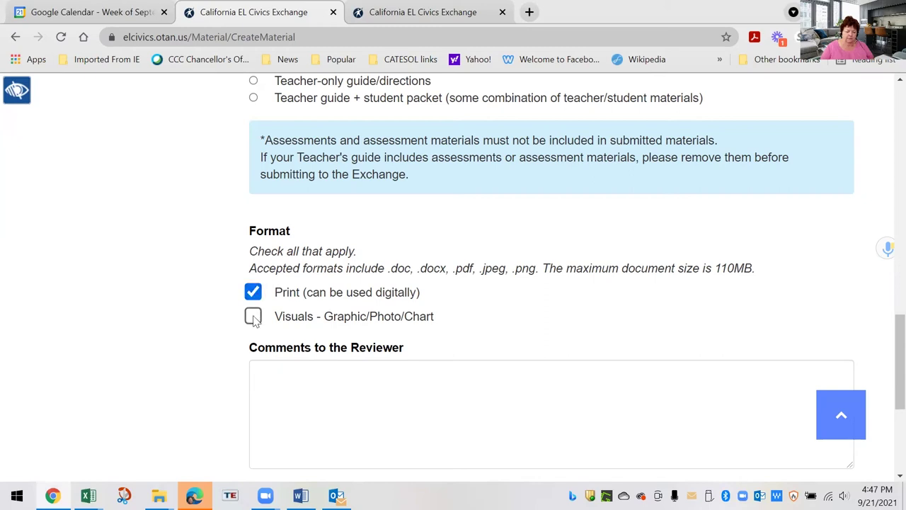
left_click(253, 317)
left_click(304, 384)
scroll(336, 386, "down", 2)
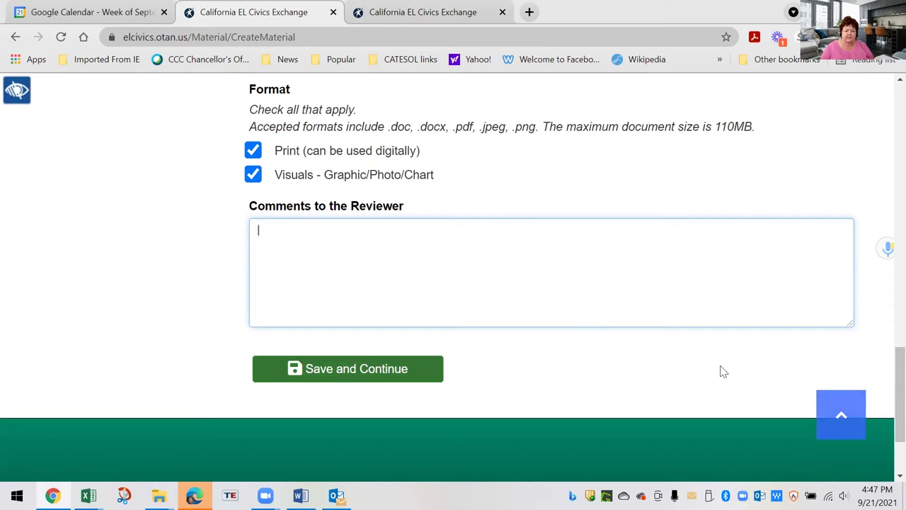
scroll(721, 370, "up", 15)
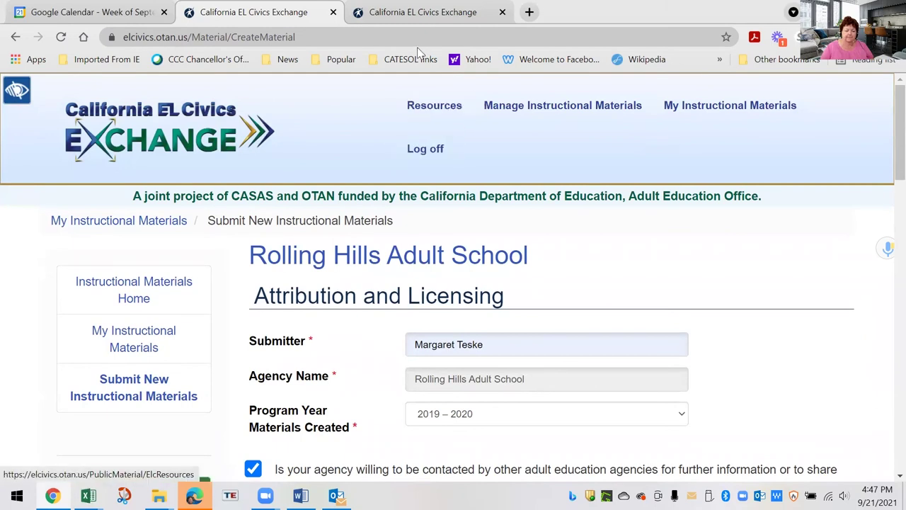
- Switch to the Exchange home page tab and open its Resources page
left_click(425, 14)
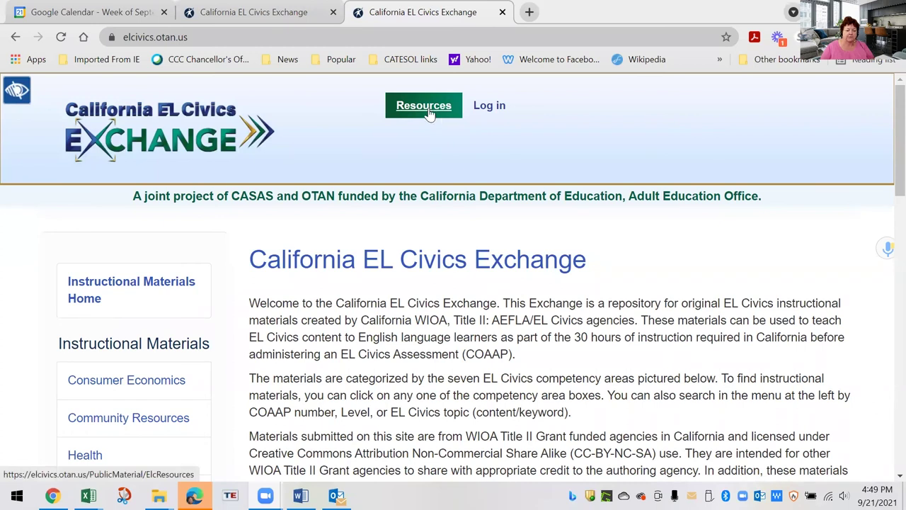
left_click(428, 112)
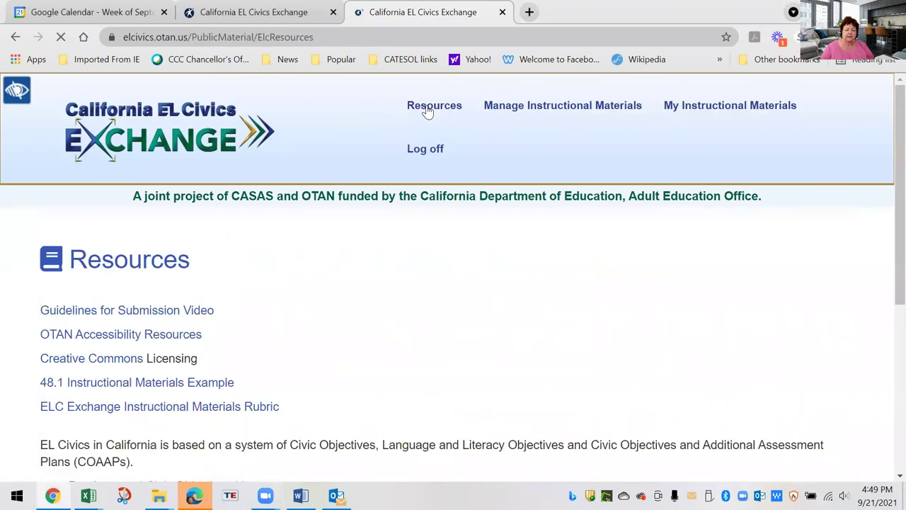
scroll(299, 295, "down", 2)
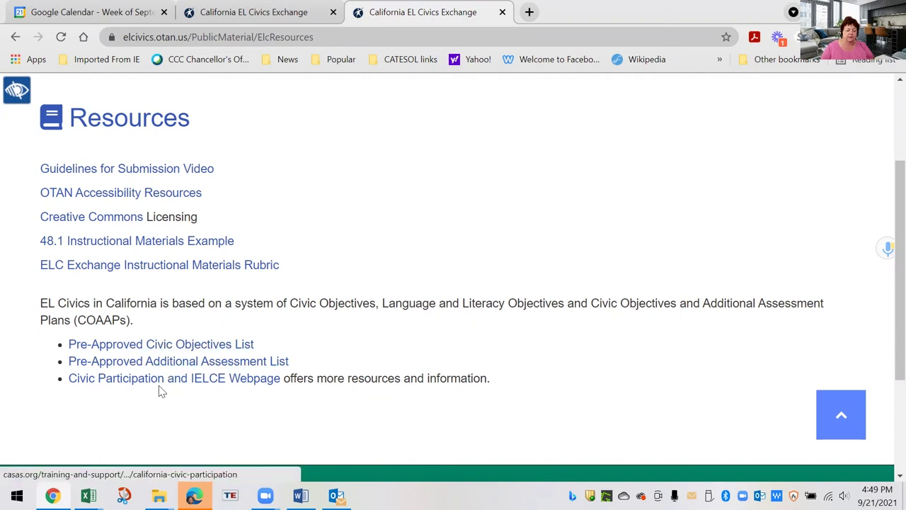
scroll(464, 256, "up", 2)
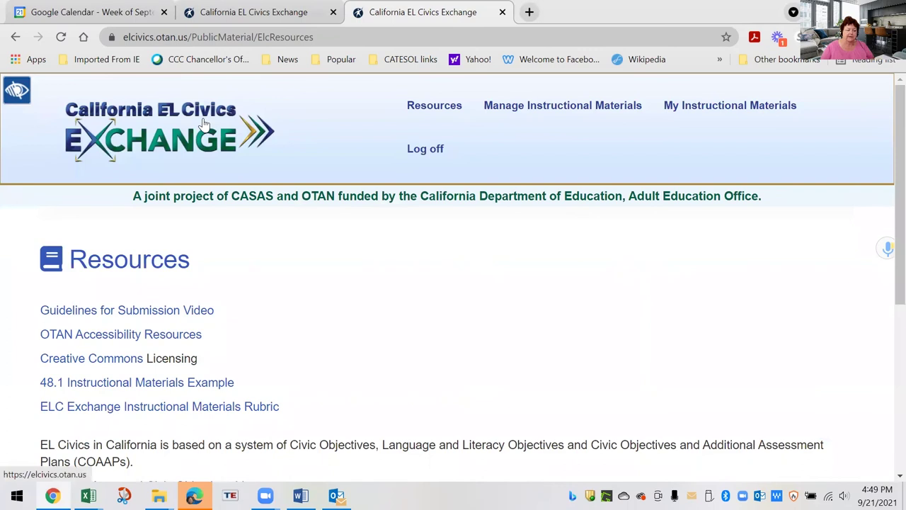
left_click(150, 143)
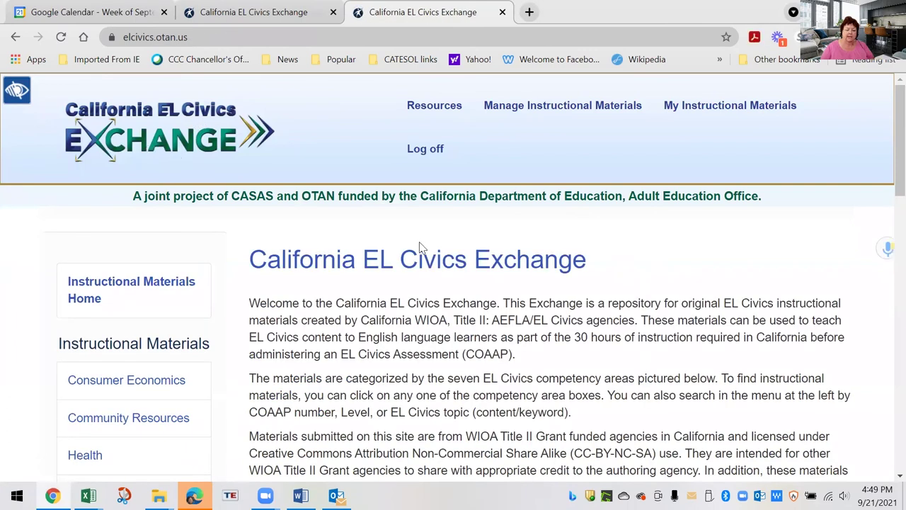